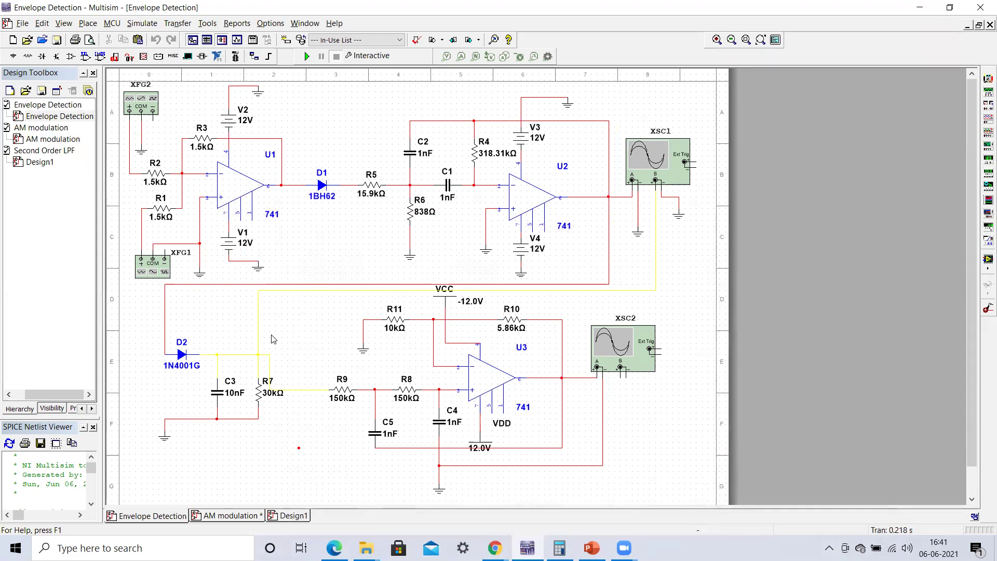
# Open function generator XFG2's settings, review its waveform, frequency and amplitude, and close them
pyautogui.press('Tab')
pyautogui.press('Return')
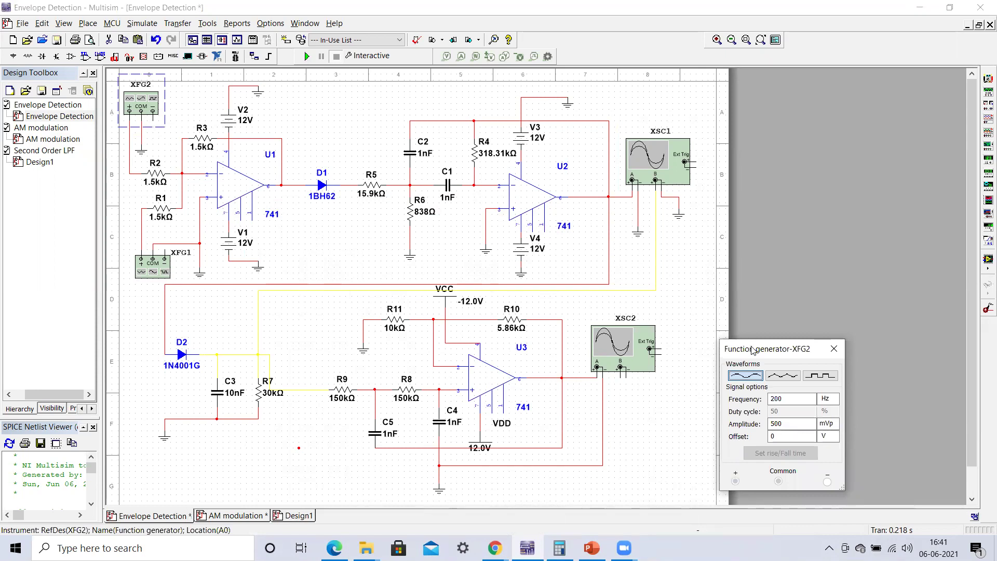
pyautogui.moveTo(753, 350); pyautogui.dragTo(317, 102)
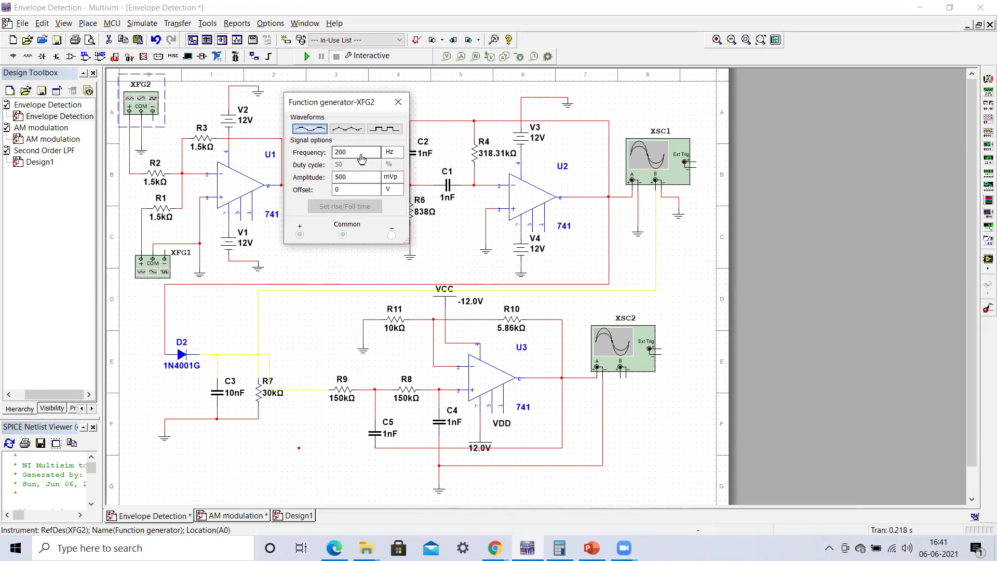
pyautogui.click(398, 108)
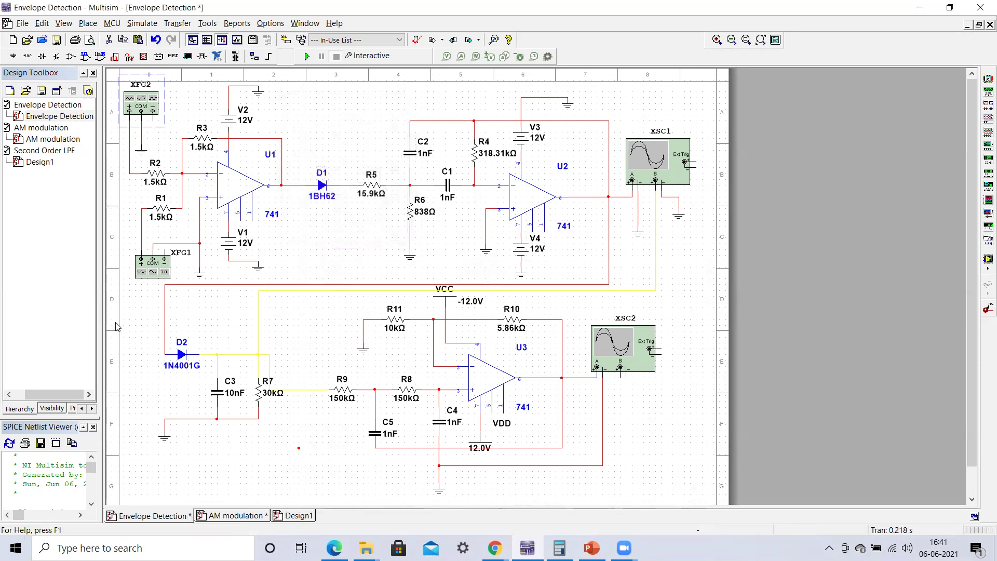
# Open function generator XFG1's settings, review its waveform, frequency and amplitude, and close them
pyautogui.doubleClick(151, 266)
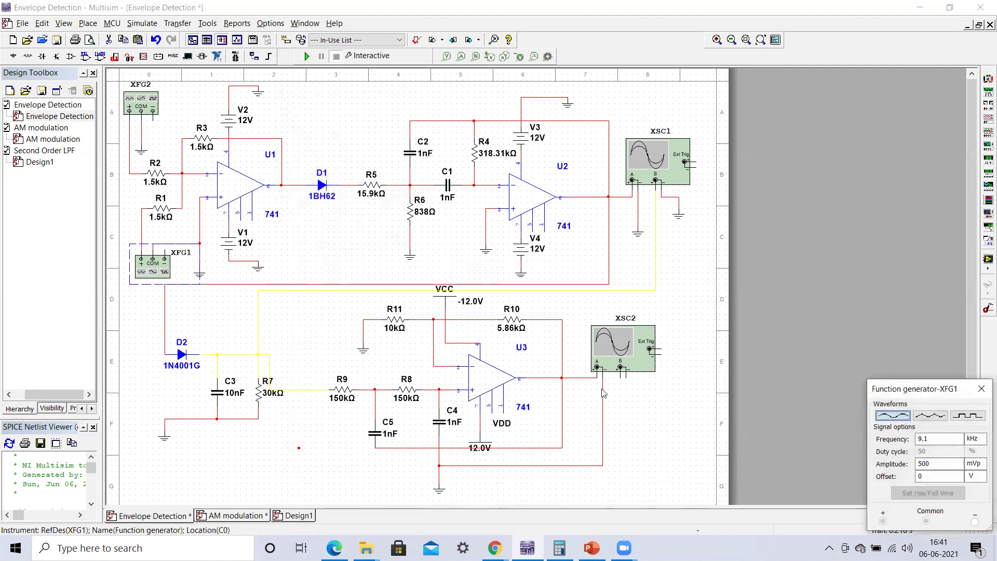
pyautogui.moveTo(919, 391); pyautogui.dragTo(314, 119)
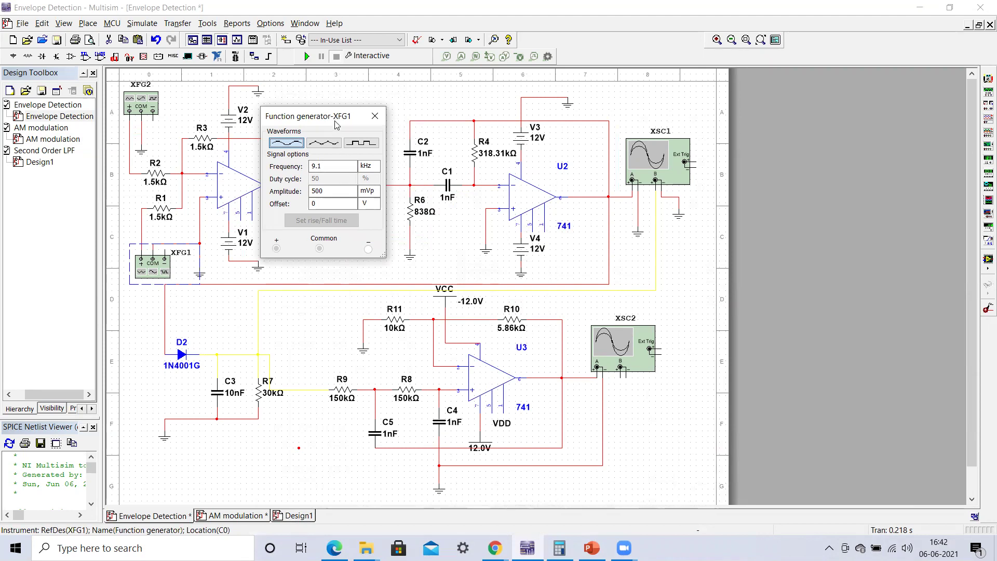
pyautogui.moveTo(333, 117); pyautogui.dragTo(341, 140)
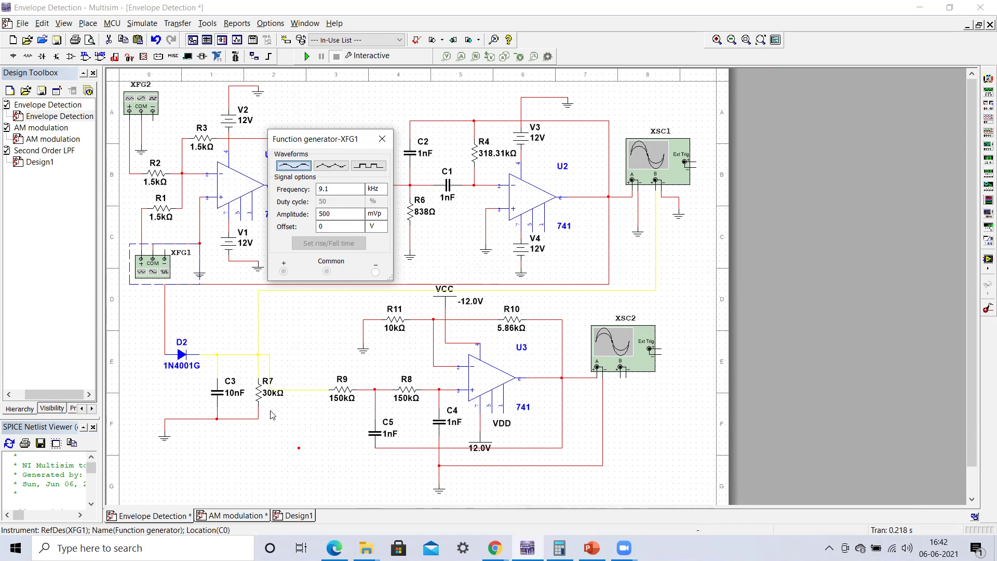
pyautogui.click(383, 139)
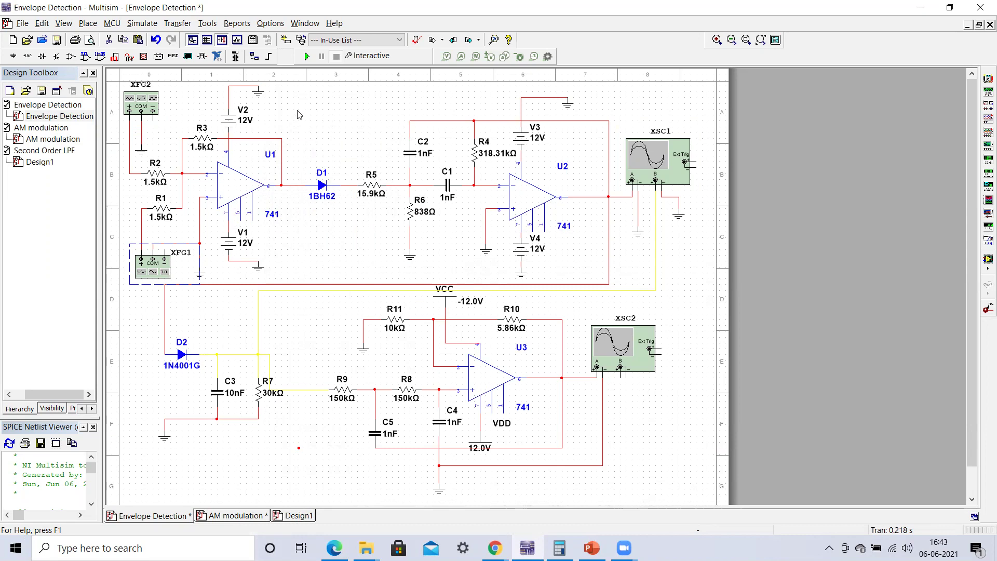
# Run the simulation and open oscilloscope XSC1 to view the AM signal and the detector output beside the circuit
pyautogui.click(307, 56)
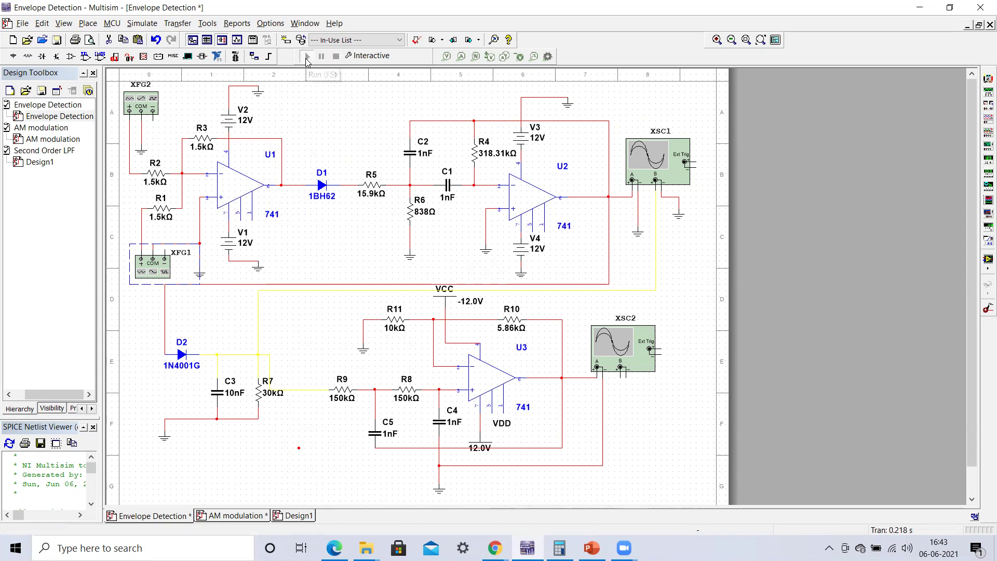
pyautogui.doubleClick(655, 159)
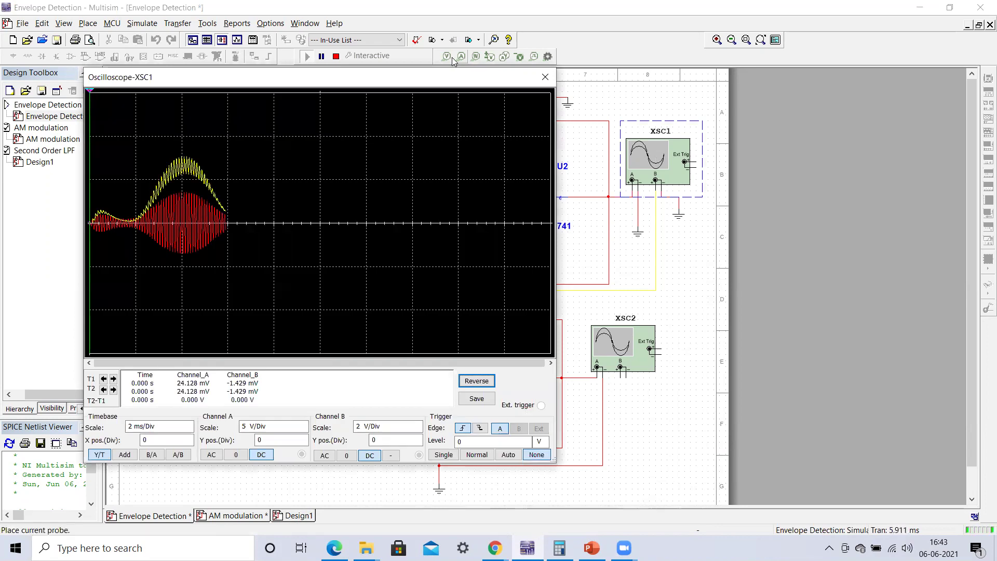
pyautogui.moveTo(469, 80); pyautogui.dragTo(629, 72)
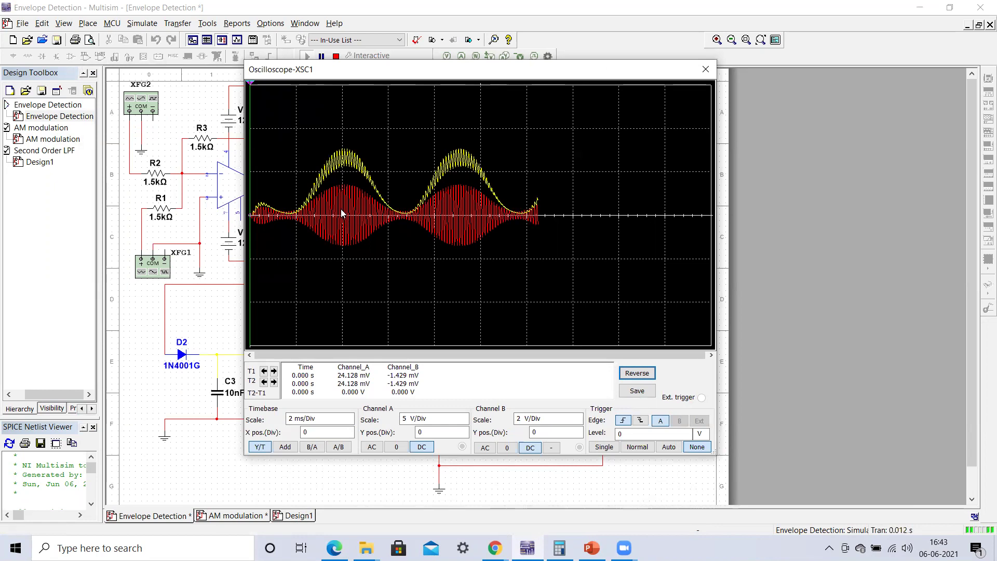
pyautogui.moveTo(441, 75); pyautogui.dragTo(755, 109)
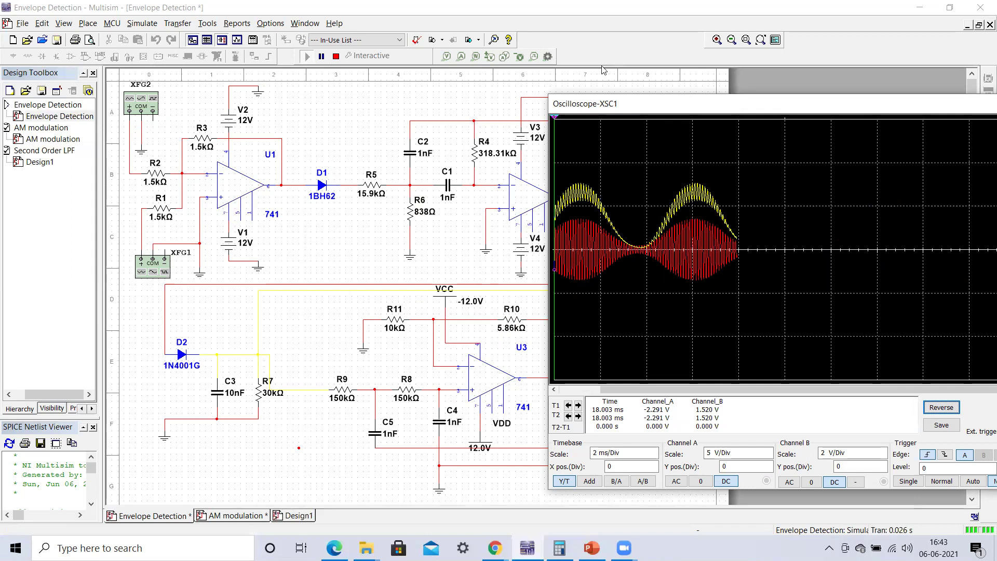
pyautogui.moveTo(592, 102); pyautogui.dragTo(452, 49)
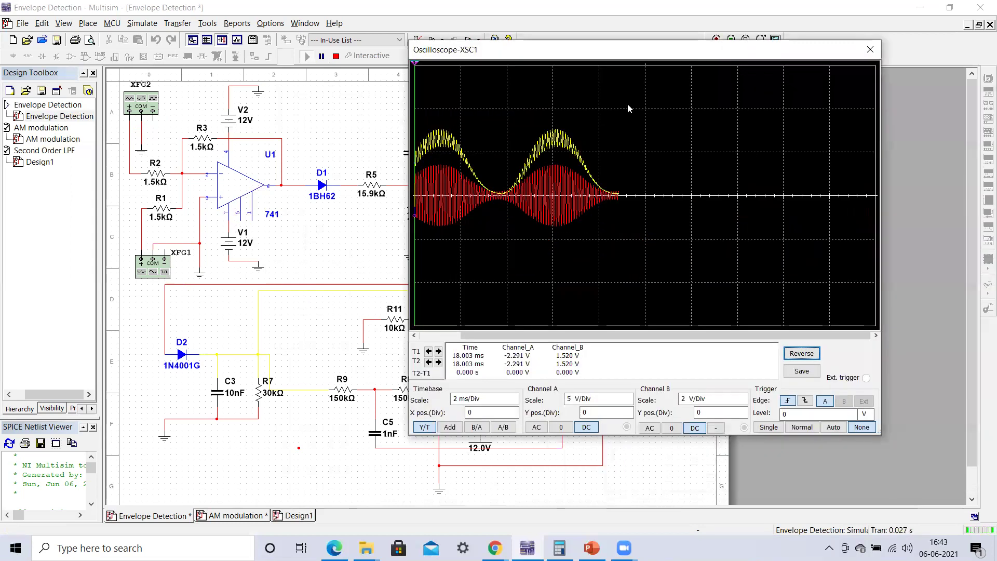
# Set oscilloscope XSC1's timebase scale to 1 ms/Div and shift its display slightly
pyautogui.click(504, 399)
pyautogui.click(514, 403)
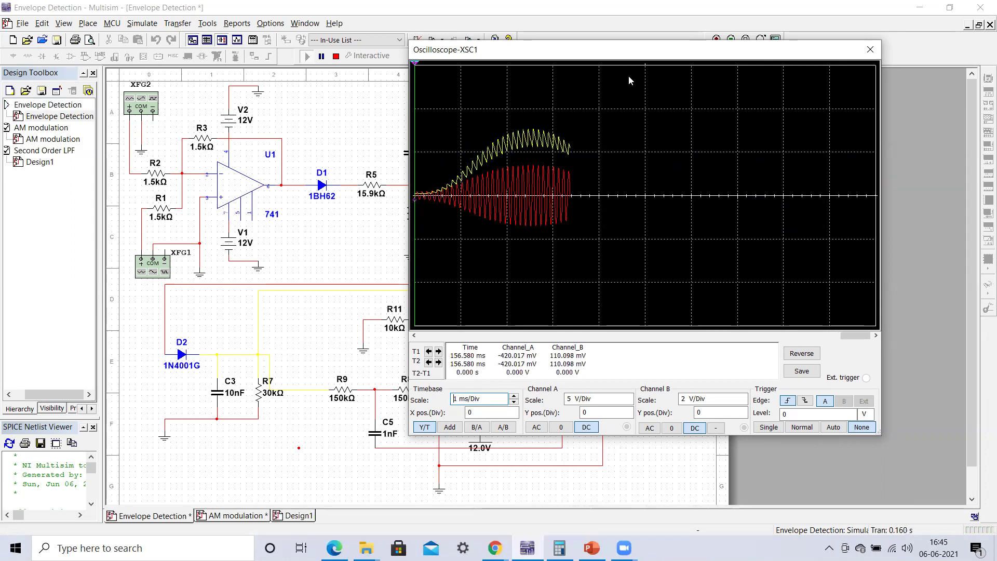
pyautogui.moveTo(620, 56); pyautogui.dragTo(672, 70)
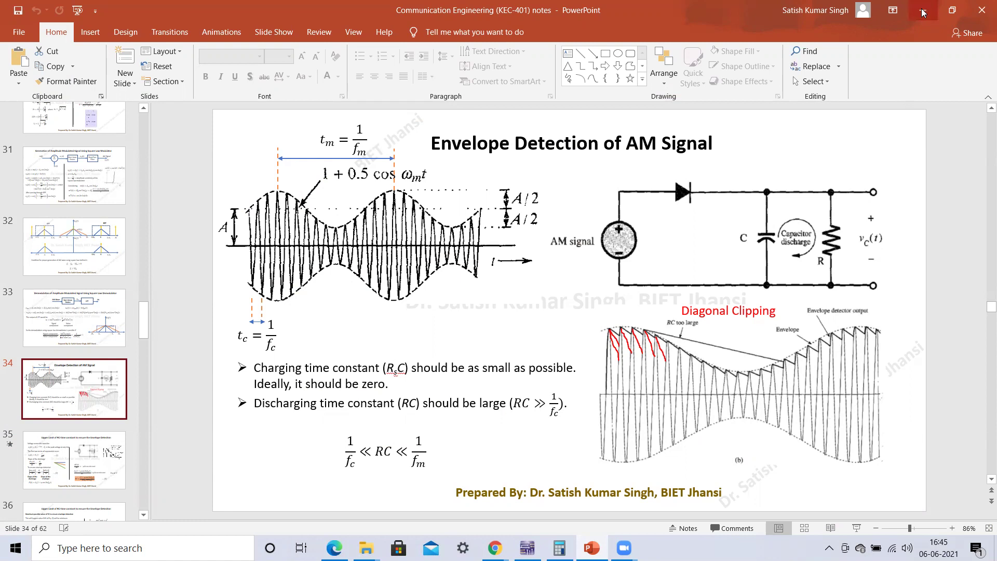
# Return from PowerPoint to Multisim and arrange the XSC1 and XSC2 oscilloscope displays side by side to compare detector and filter outputs
pyautogui.click(527, 548)
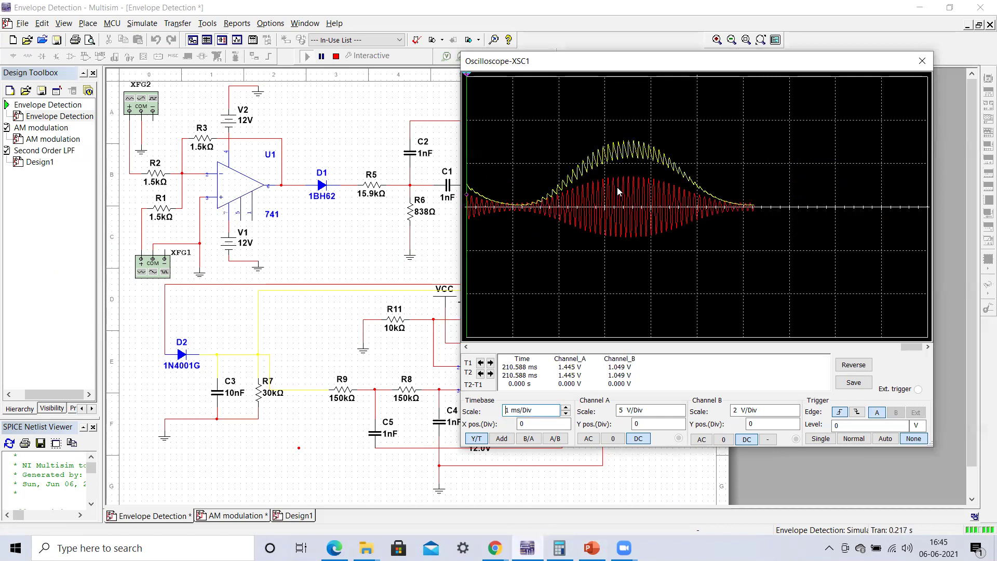
pyautogui.click(923, 60)
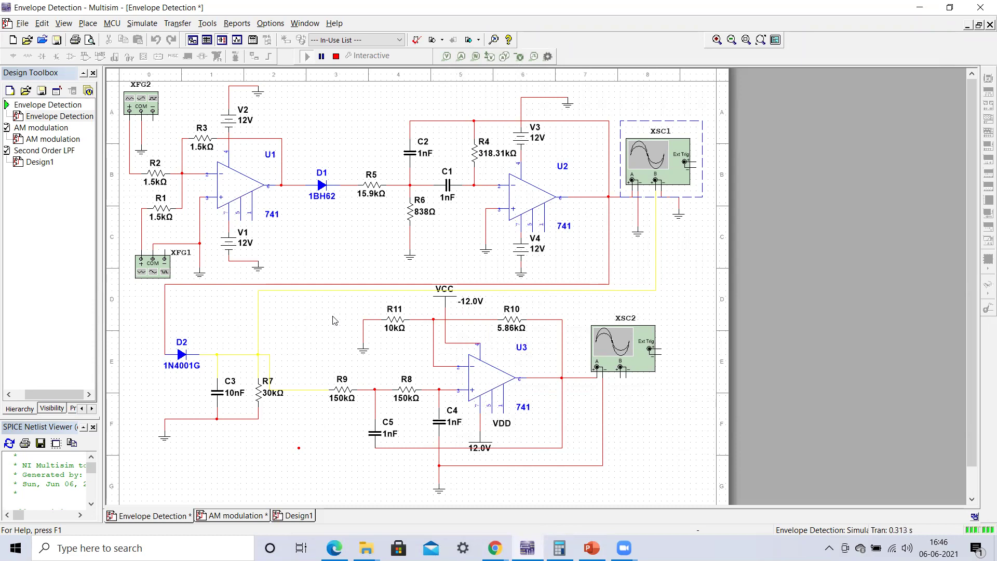
pyautogui.doubleClick(649, 159)
pyautogui.moveTo(618, 63); pyautogui.dragTo(168, 78)
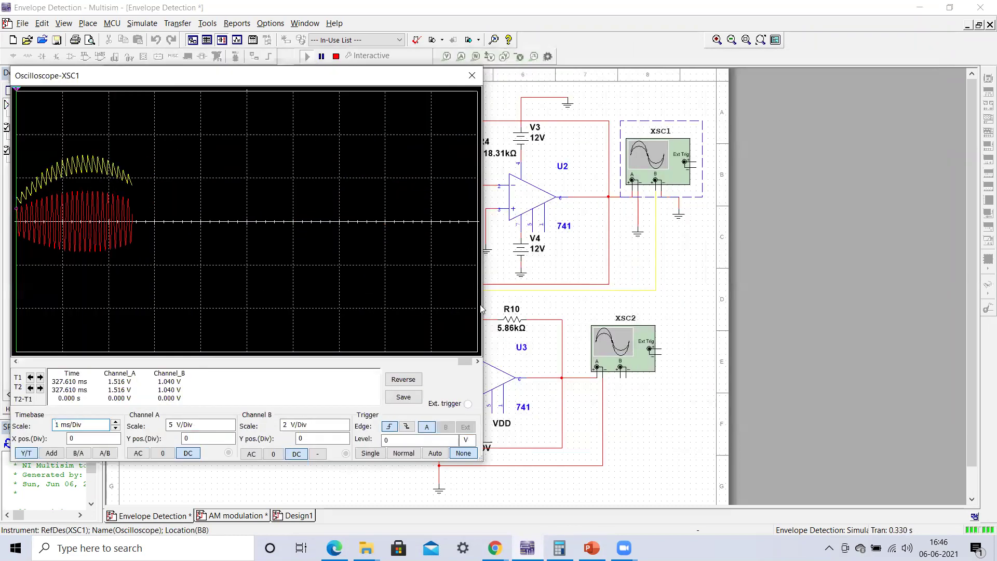
pyautogui.doubleClick(619, 362)
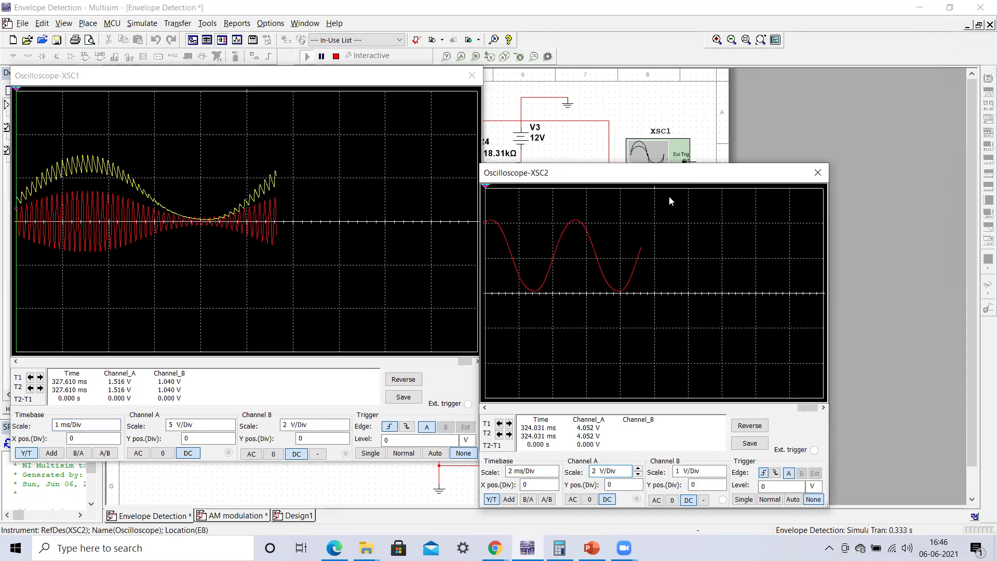
pyautogui.moveTo(670, 176); pyautogui.dragTo(805, 132)
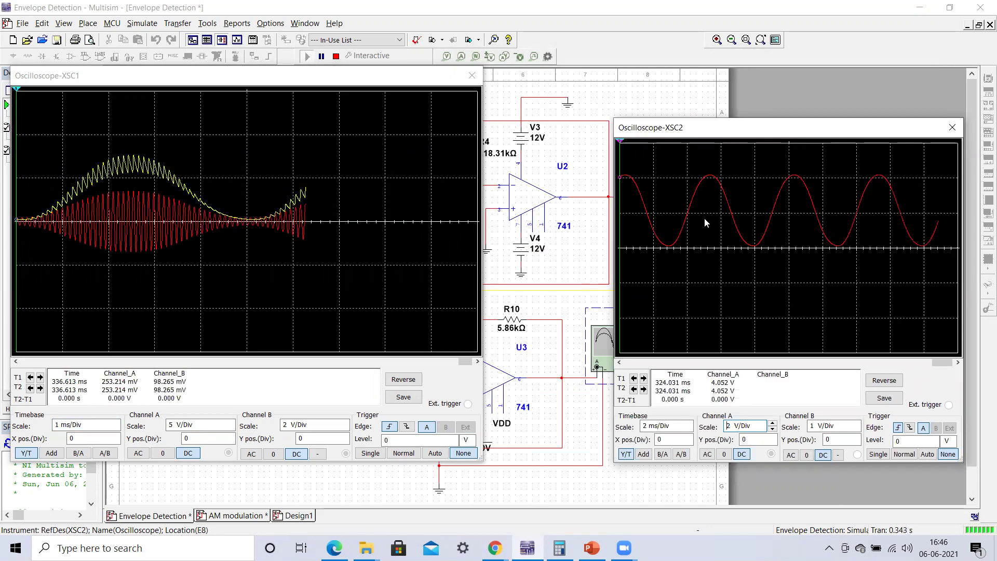
pyautogui.click(353, 77)
pyautogui.moveTo(356, 75); pyautogui.dragTo(416, 177)
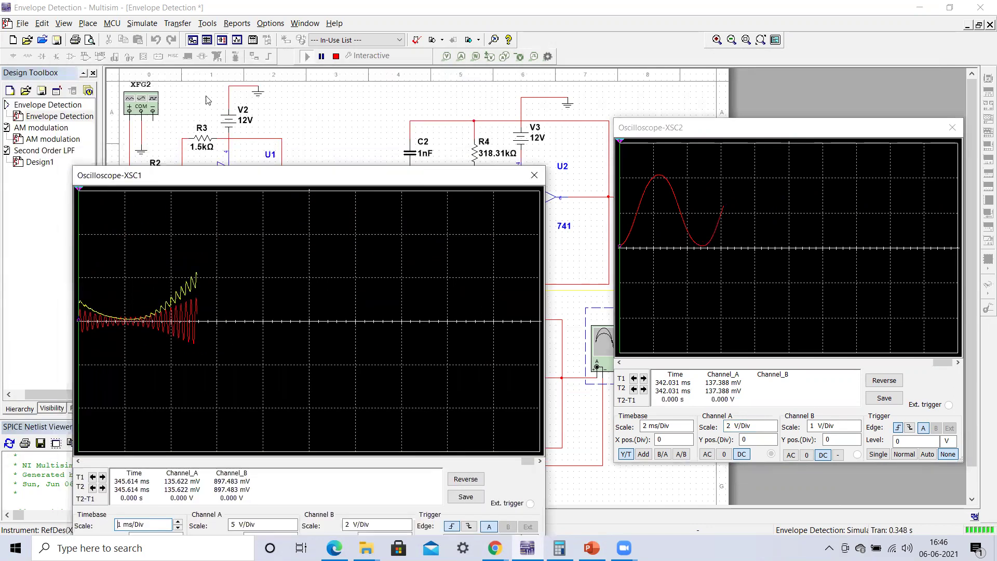
# Open function generator XFG2's settings beside the waveforms, pause the simulation to compare them, and close the generator settings
pyautogui.doubleClick(140, 103)
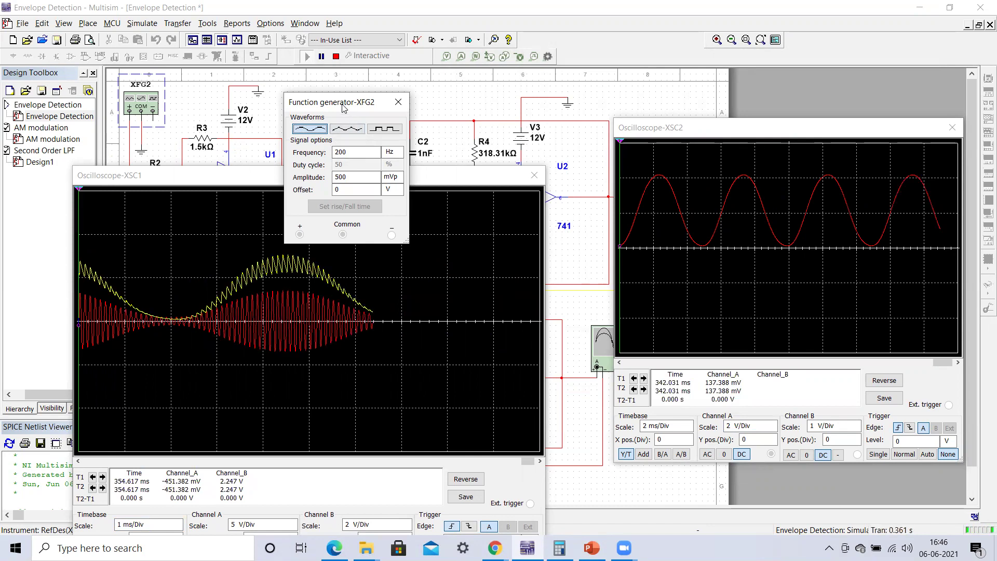
pyautogui.moveTo(343, 108); pyautogui.dragTo(114, 44)
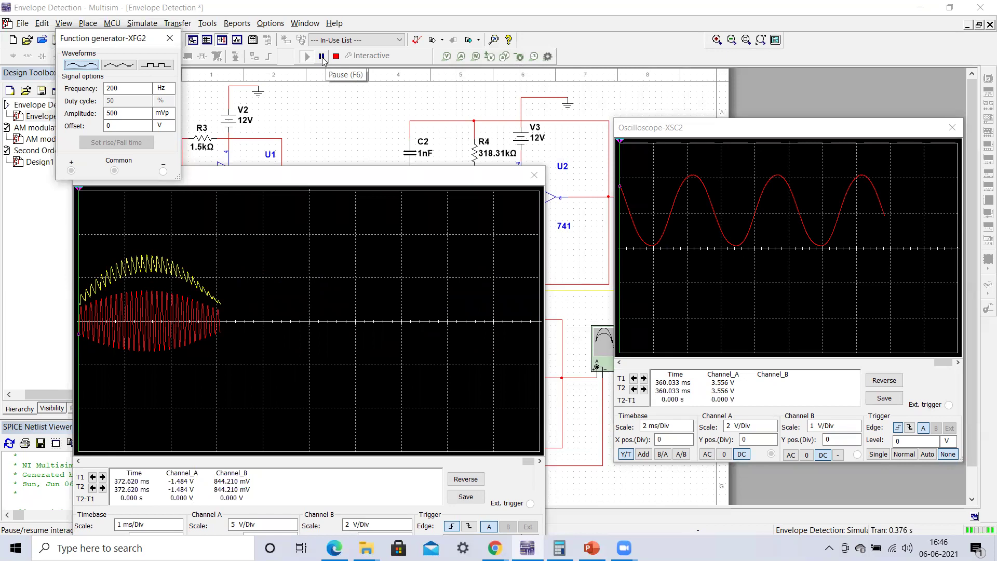
pyautogui.click(649, 163)
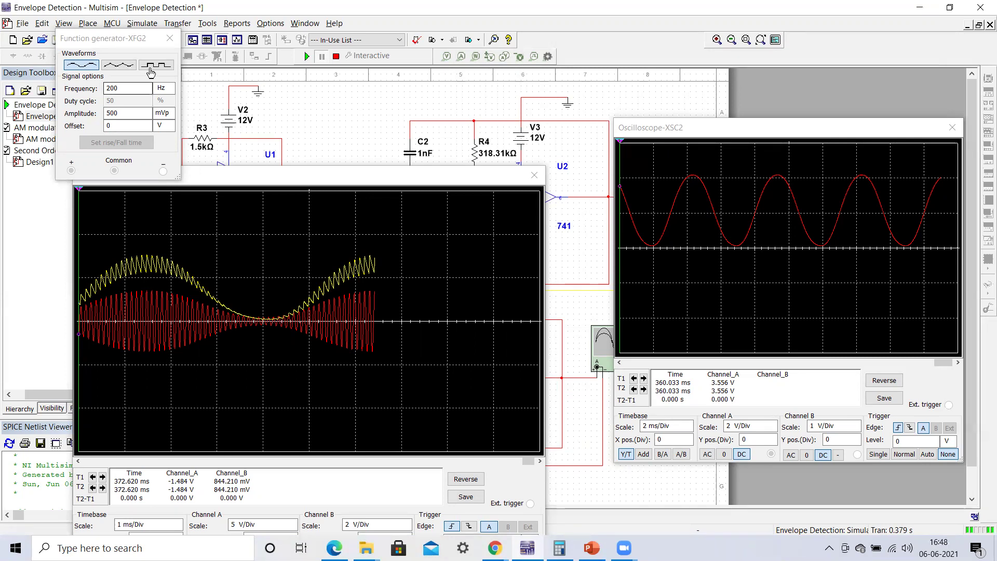
pyautogui.click(169, 38)
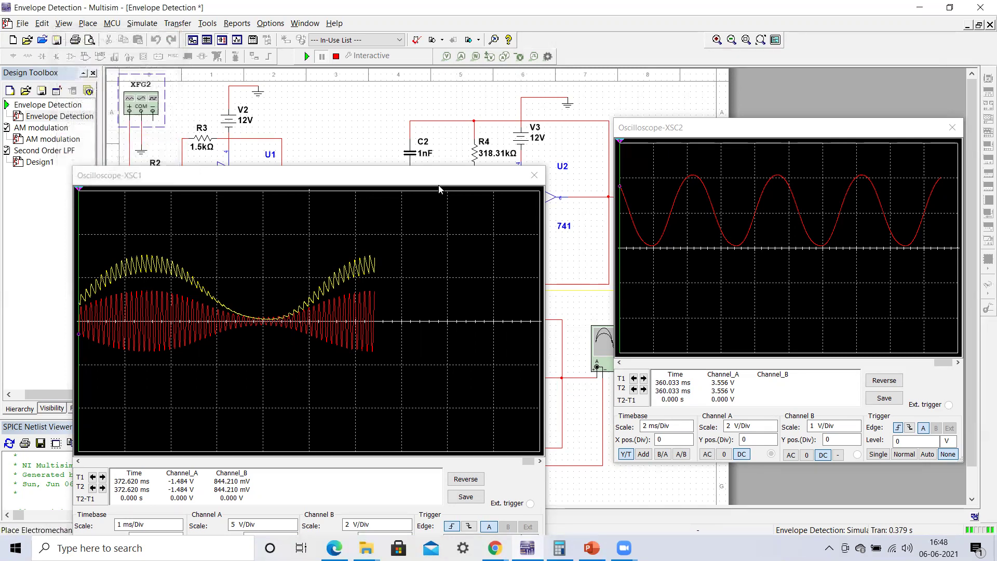
# Close the XSC1 oscilloscope display and move the XSC2 display slightly away from the circuit
pyautogui.click(534, 175)
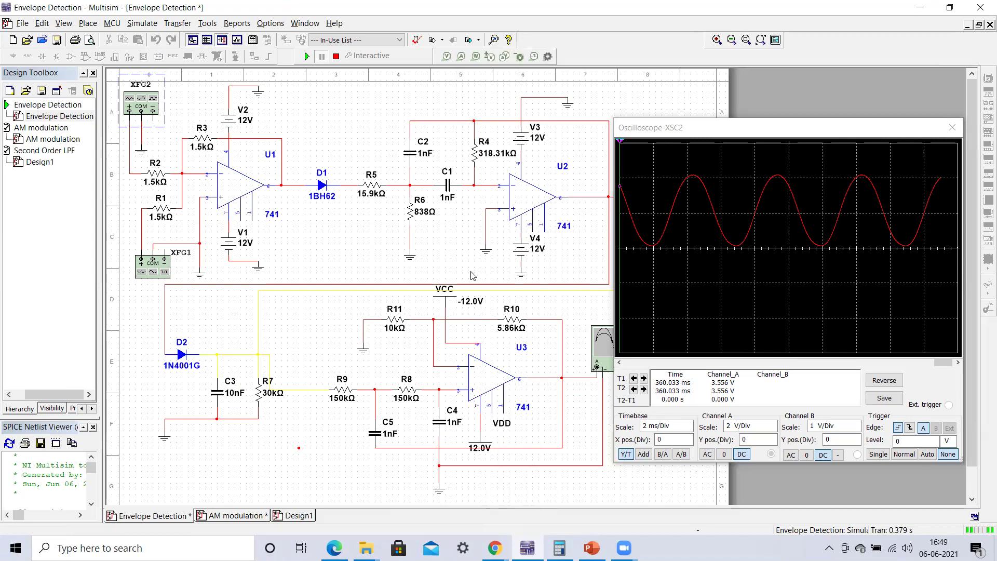
pyautogui.click(705, 133)
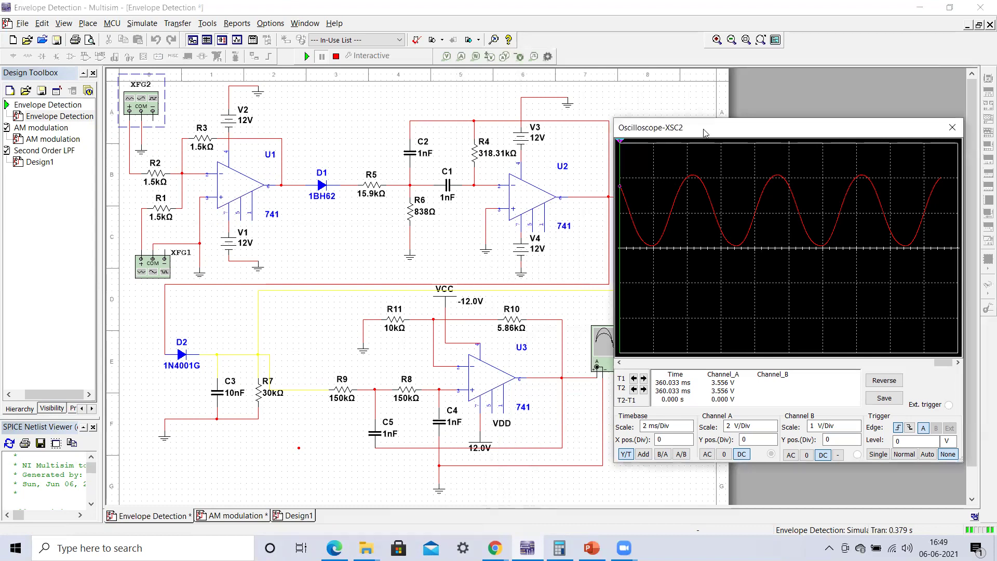
pyautogui.moveTo(704, 133)
pyautogui.mouseDown()
pyautogui.moveTo(733, 128)
pyautogui.moveTo(715, 130)
pyautogui.mouseUp()
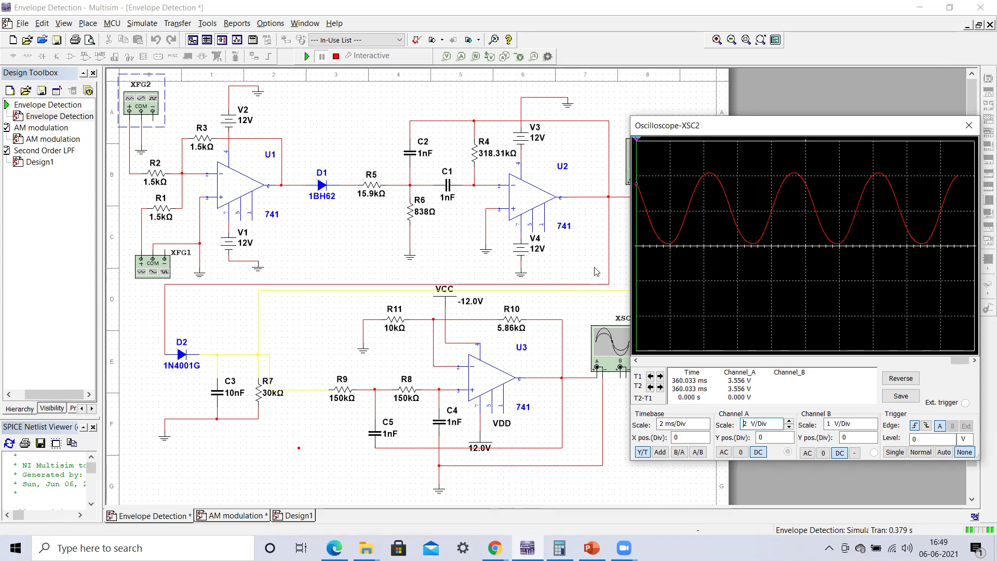
# Switch to PowerPoint to consult the time constant conditions on the envelope detection slide, and return to Multisim
pyautogui.click(592, 548)
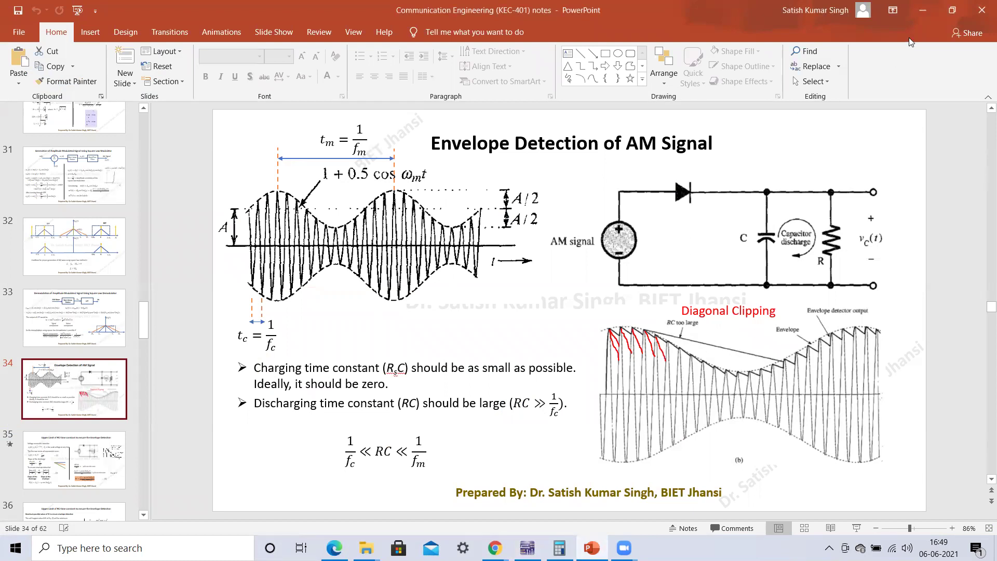
pyautogui.click(527, 548)
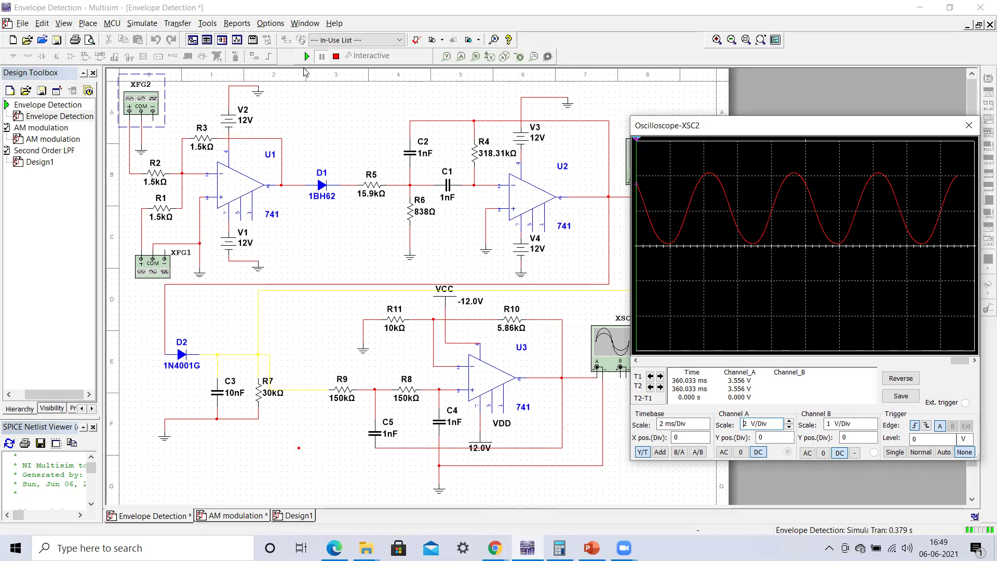
# Stop the simulation and set the envelope detector resistor R7's resistance to 100k
pyautogui.click(336, 60)
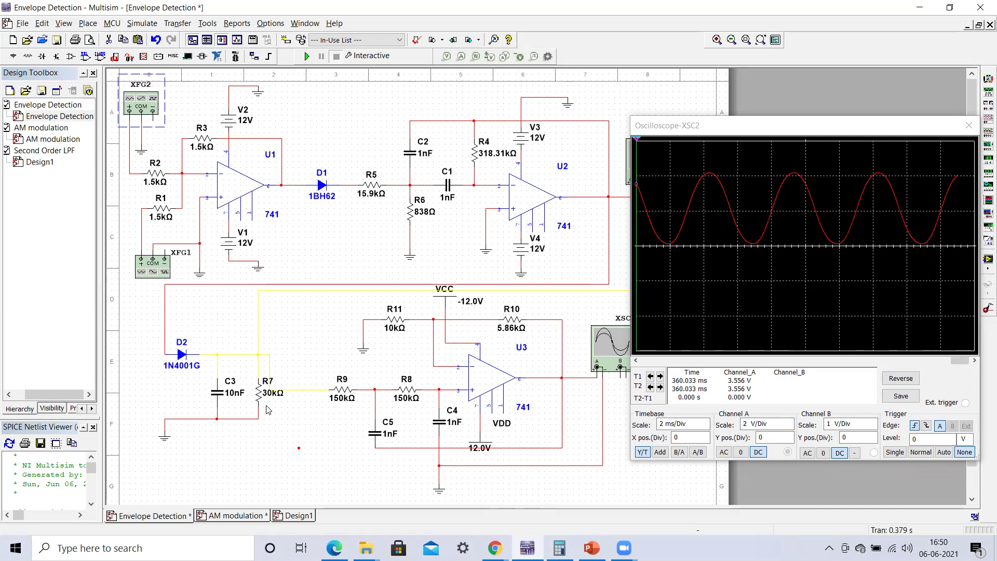
pyautogui.doubleClick(269, 394)
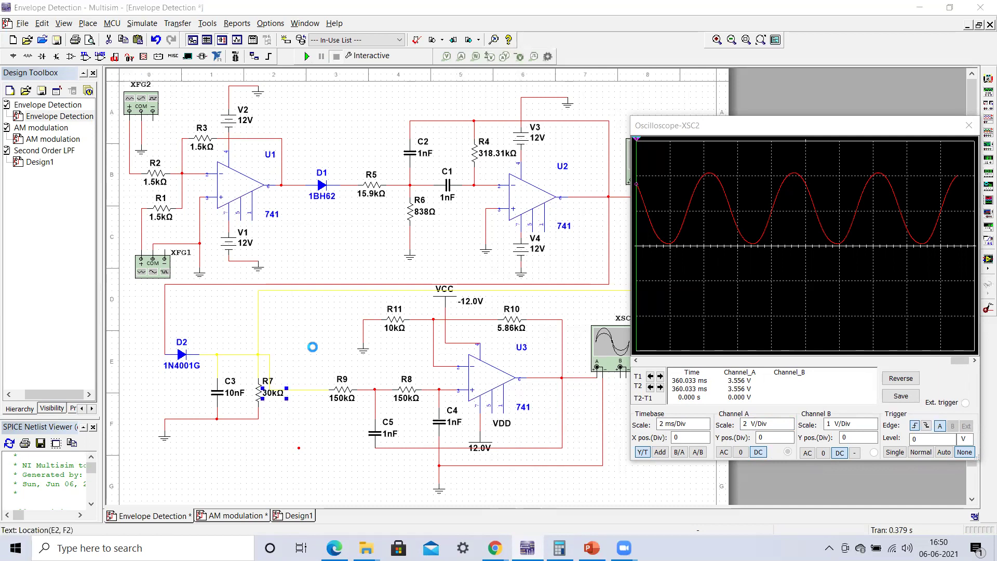
pyautogui.click(457, 166)
pyautogui.press('BackSpace')
pyautogui.write('100k')
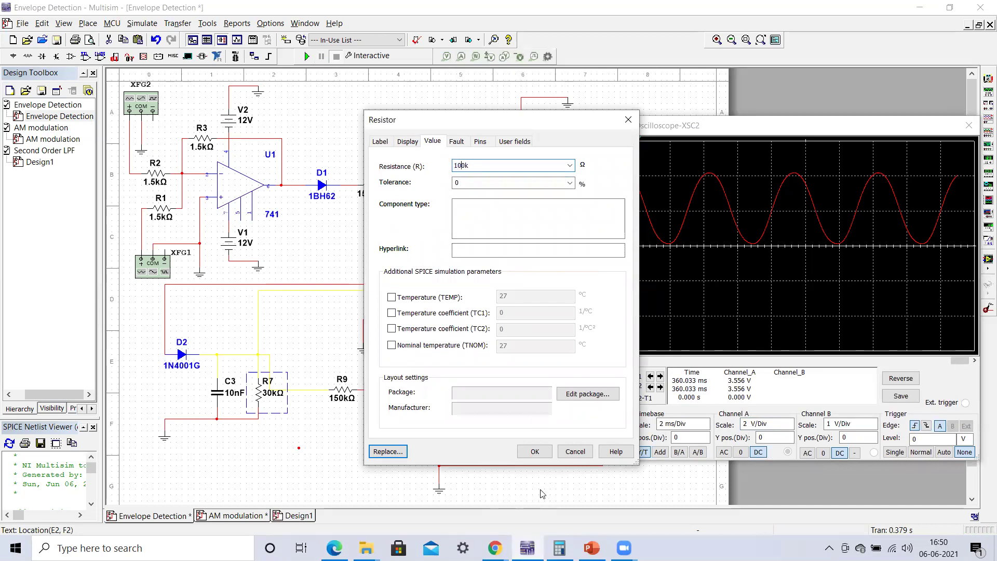
pyautogui.click(524, 451)
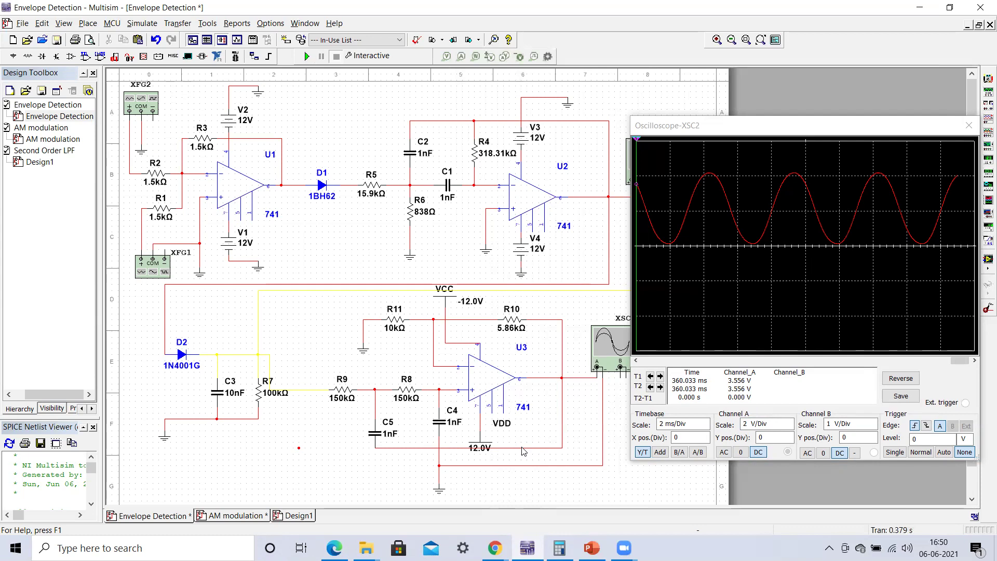
# Run the simulation with the new R7 value and show the XSC1 display alongside the lowered XSC2 display
pyautogui.click(307, 56)
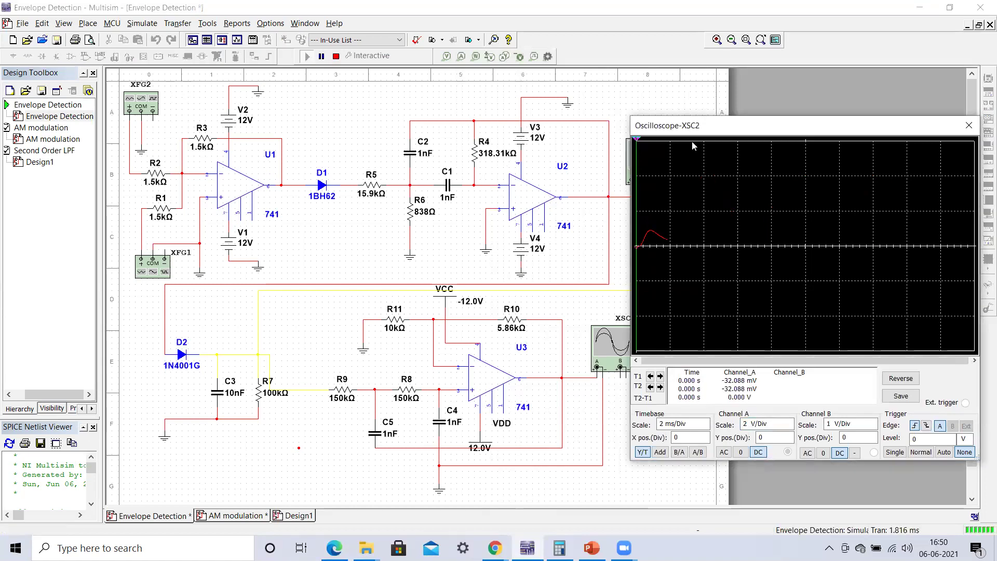
pyautogui.moveTo(686, 125); pyautogui.dragTo(687, 288)
pyautogui.doubleClick(653, 163)
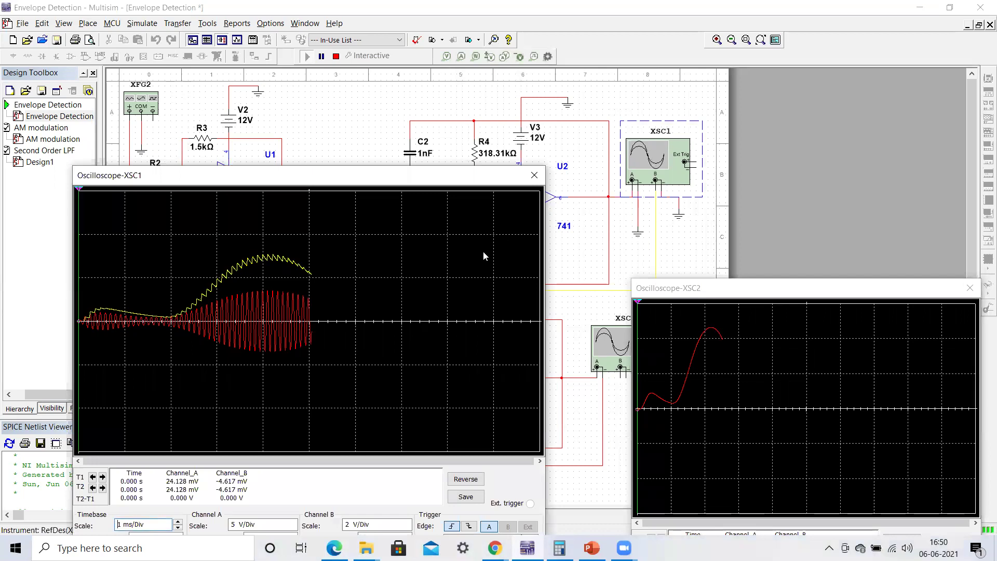
# Arrange the XSC1 and XSC2 oscilloscope displays higher and side by side so that their full traces and controls can be compared
pyautogui.moveTo(441, 175); pyautogui.dragTo(478, 113)
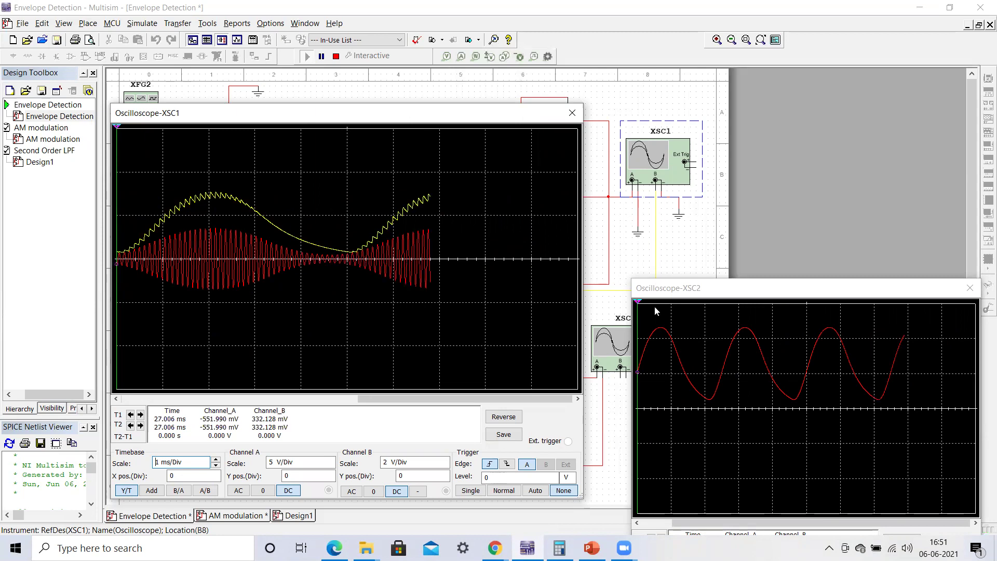
pyautogui.click(709, 289)
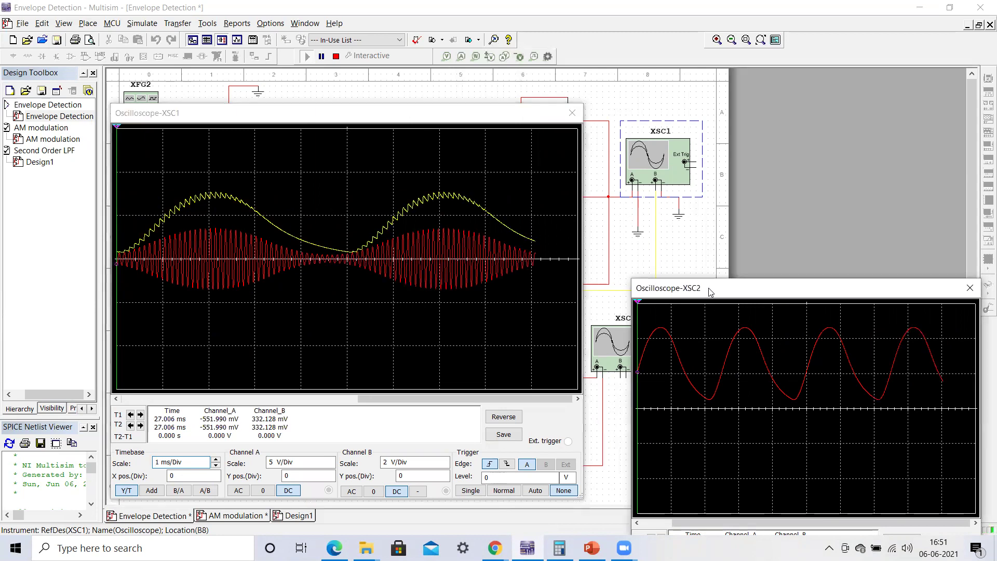
pyautogui.moveTo(710, 291); pyautogui.dragTo(732, 189)
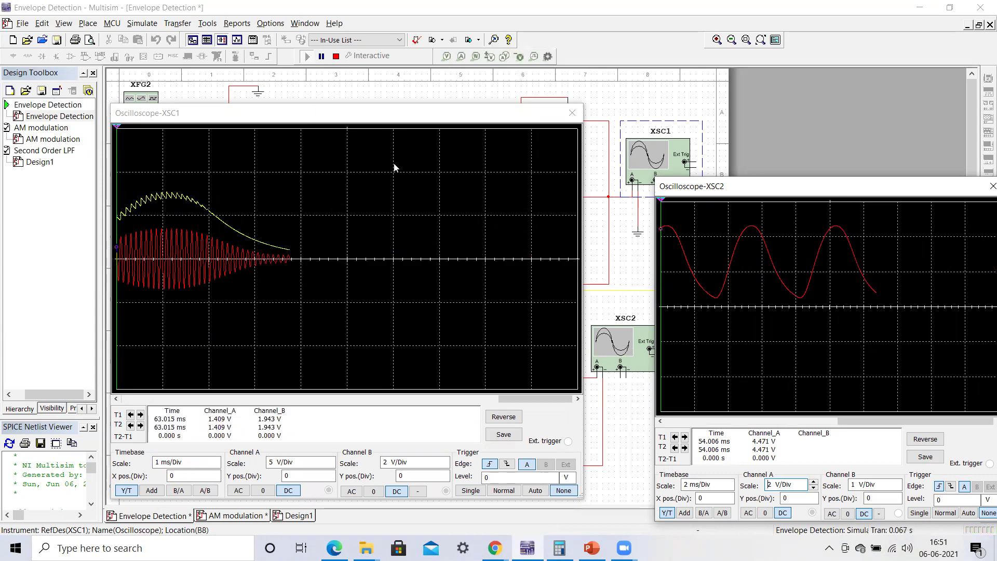
# Stop the simulation, close the XSC1 display and set the envelope detector resistor R7's resistance to 200k
pyautogui.click(336, 57)
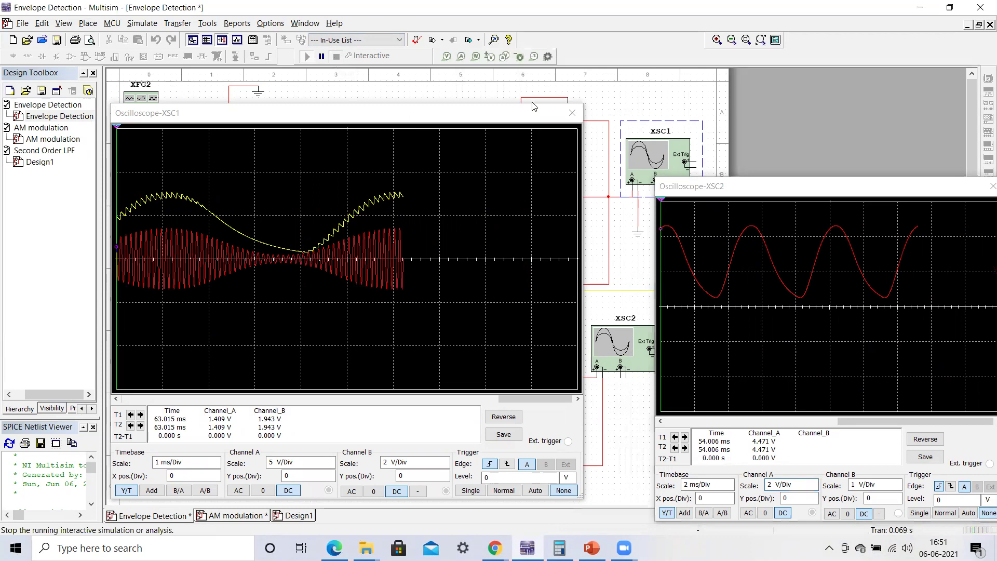
pyautogui.click(573, 114)
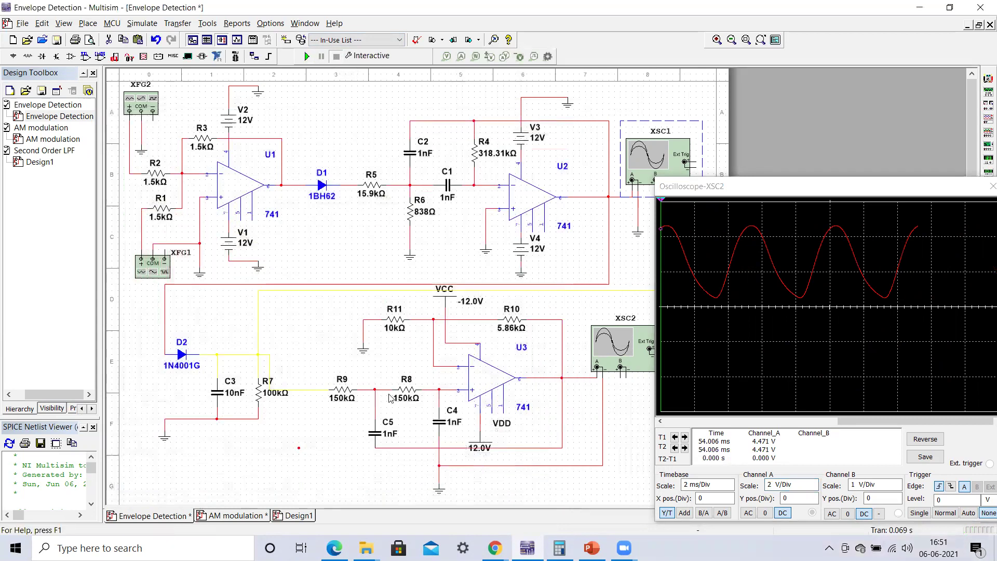
pyautogui.doubleClick(271, 396)
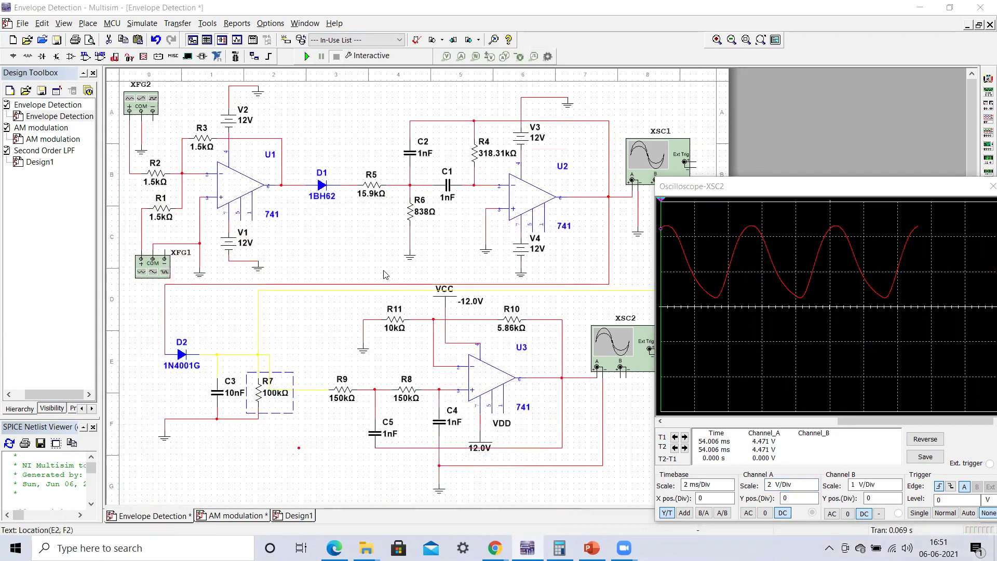
pyautogui.click(455, 166)
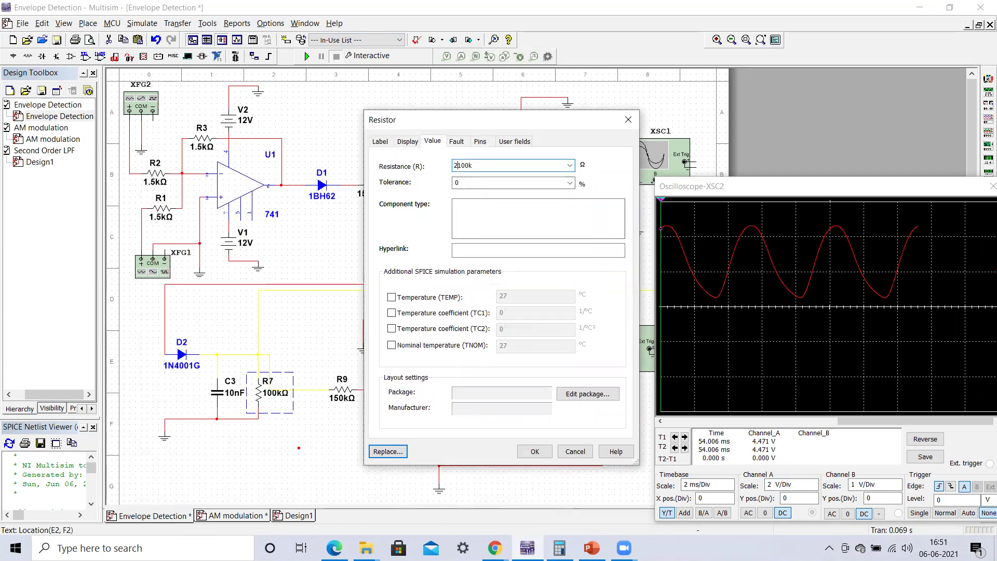
pyautogui.press('BackSpace')
pyautogui.click(530, 450)
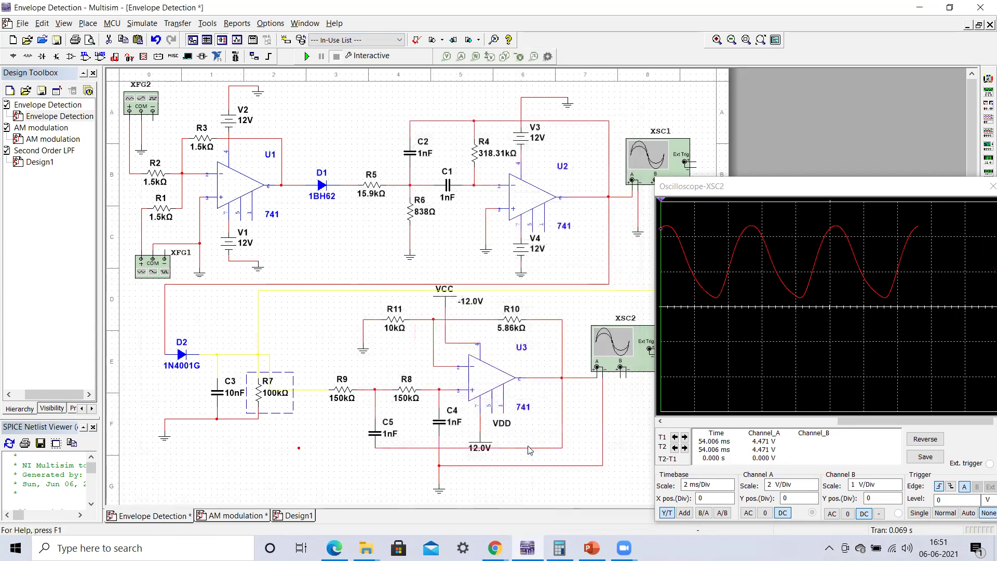
# Run the simulation with R7 at 200k and show the XSC1 display beside the XSC2 display
pyautogui.click(306, 56)
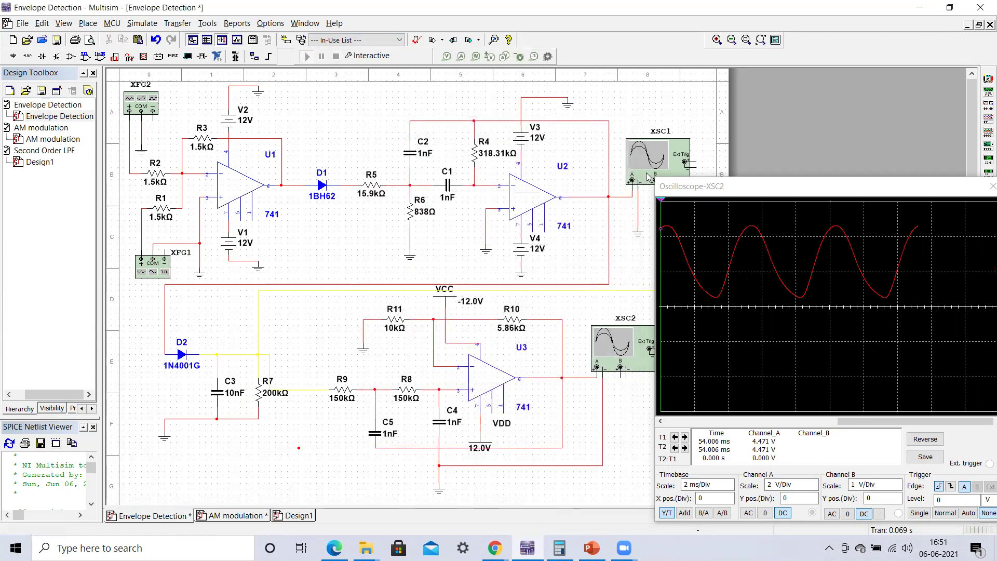
pyautogui.doubleClick(644, 160)
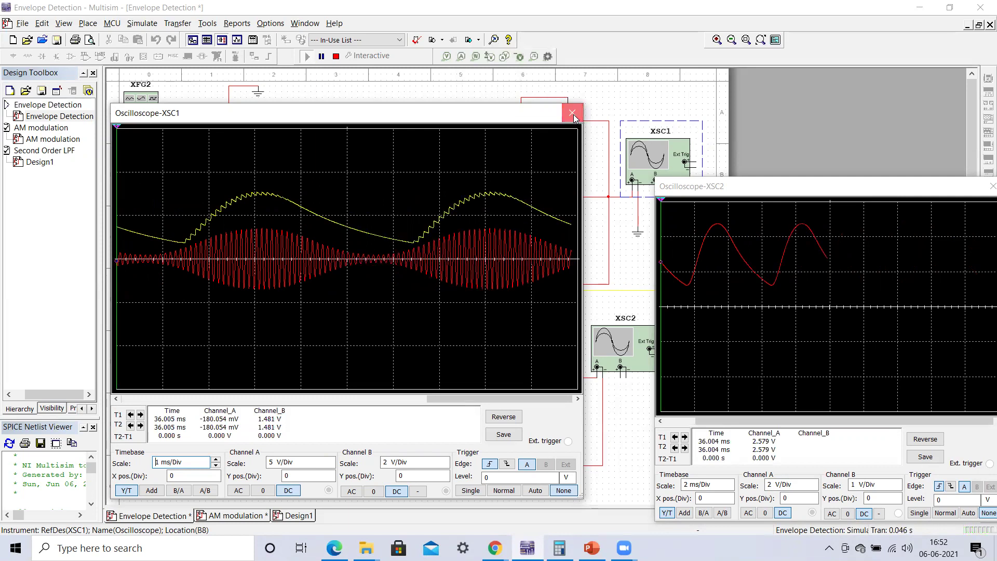
# Close the XSC1 and XSC2 oscilloscope displays and stop the simulation
pyautogui.click(574, 114)
pyautogui.moveTo(737, 194); pyautogui.dragTo(553, 135)
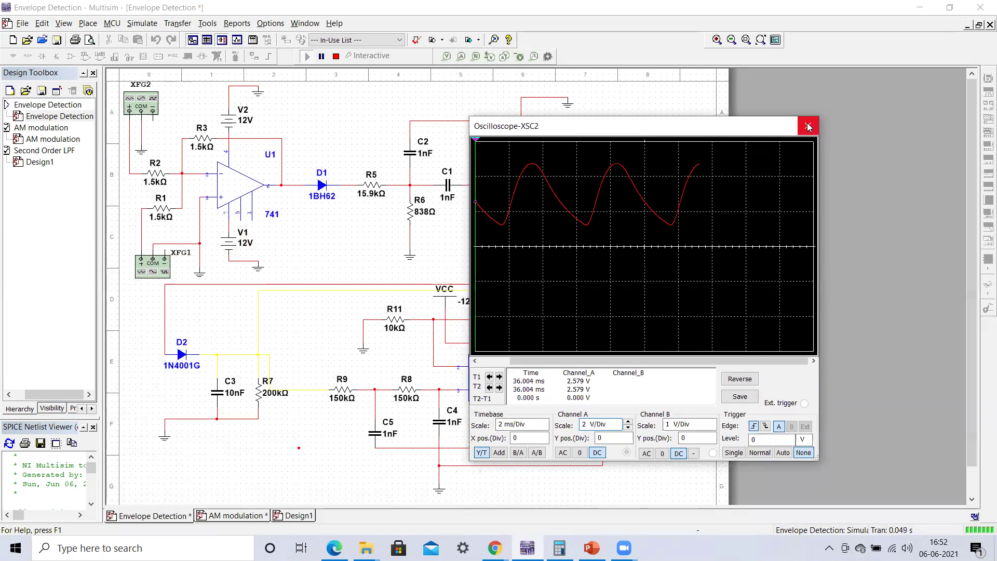
pyautogui.click(808, 125)
pyautogui.click(336, 57)
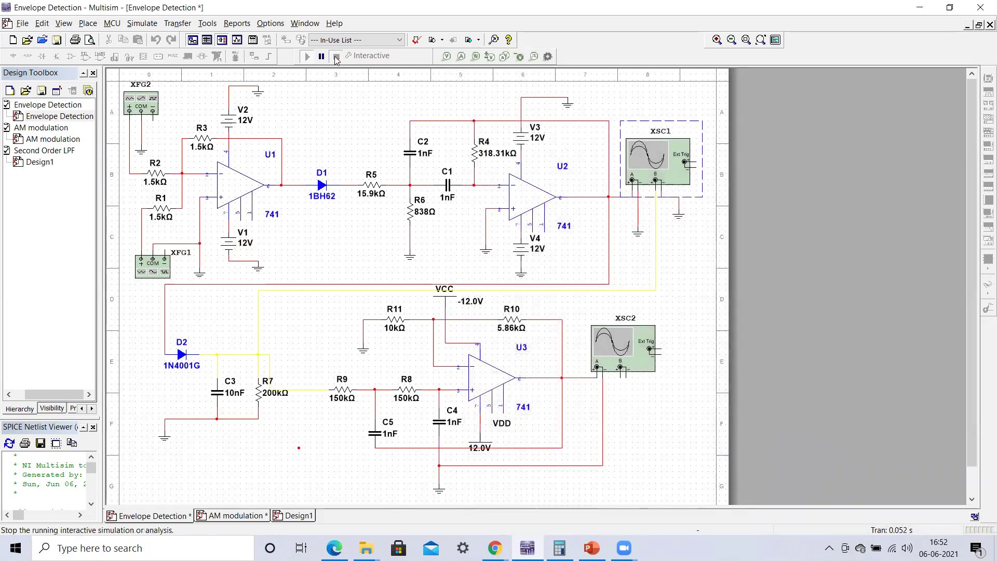
# Check the frequency and amplitude settings of function generators XFG1 and XFG2, closing each one after viewing
pyautogui.doubleClick(152, 268)
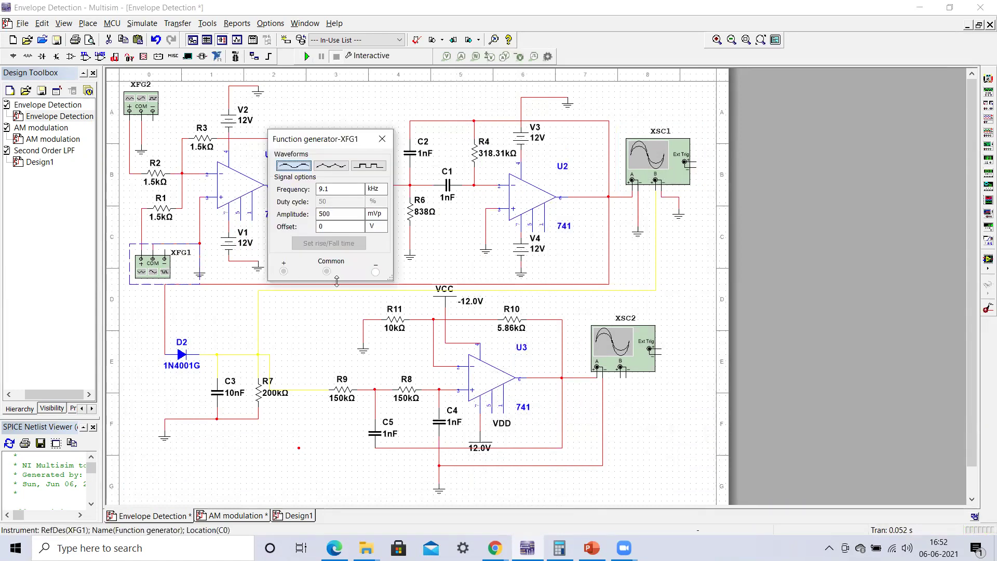
pyautogui.click(384, 125)
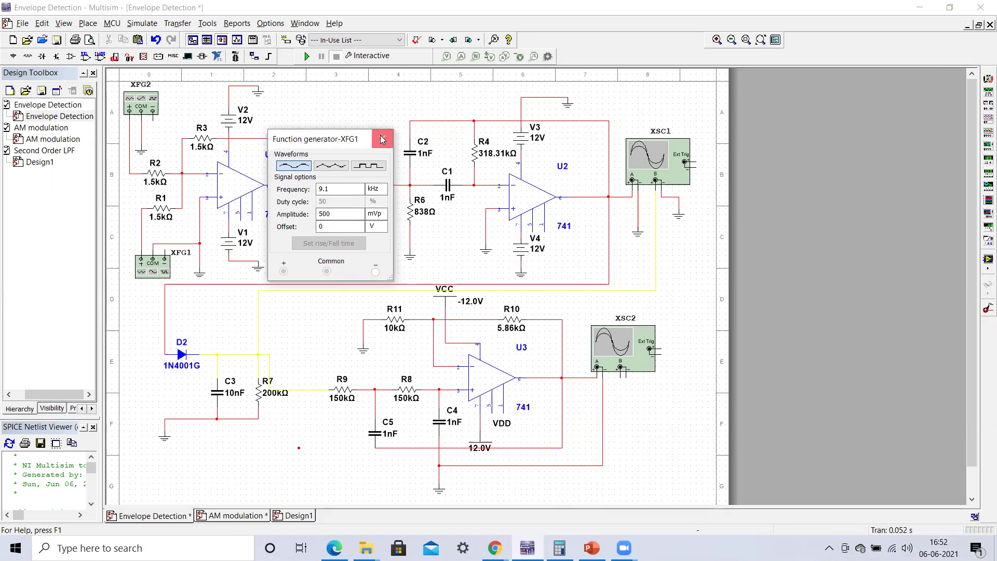
pyautogui.click(382, 139)
pyautogui.doubleClick(136, 109)
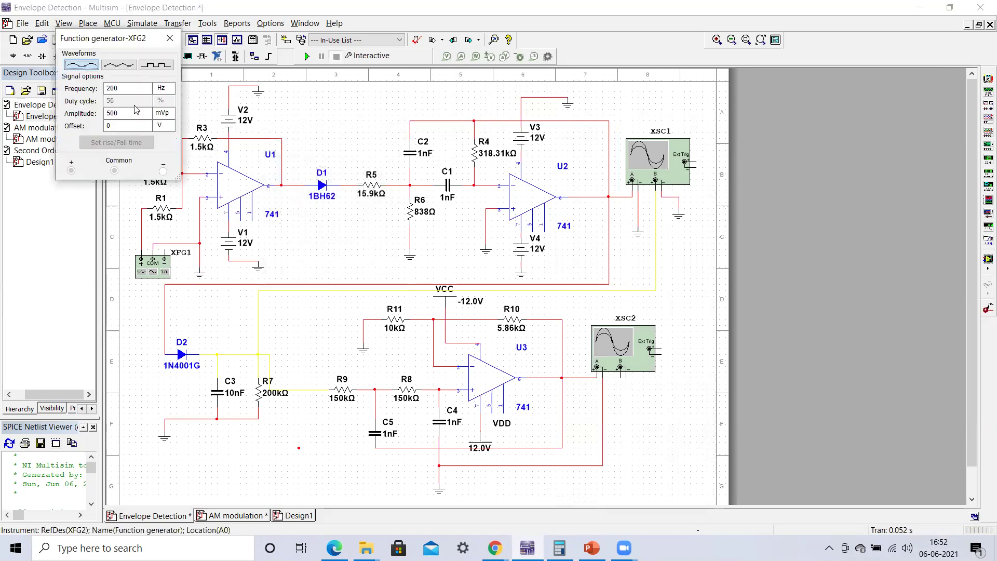
pyautogui.click(170, 38)
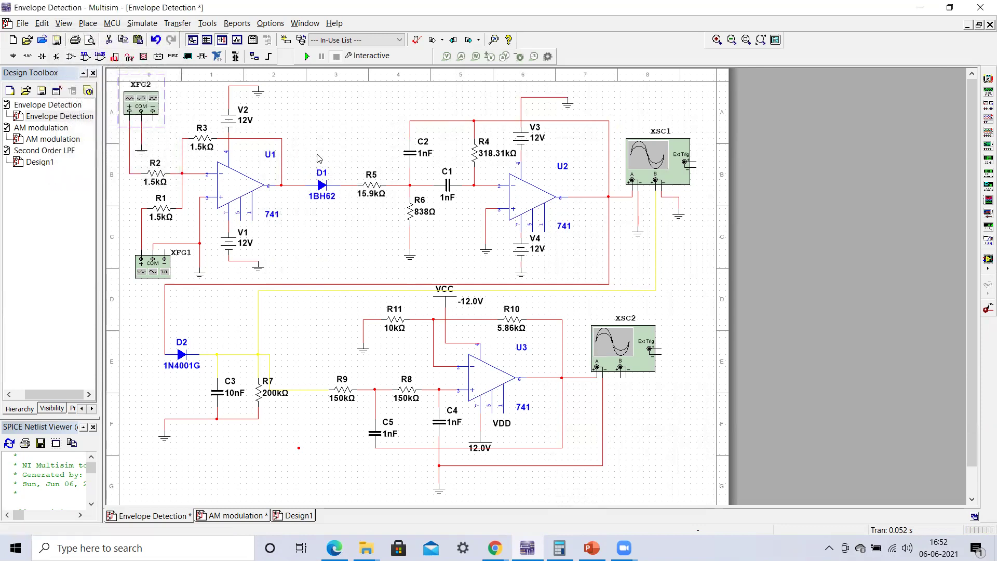